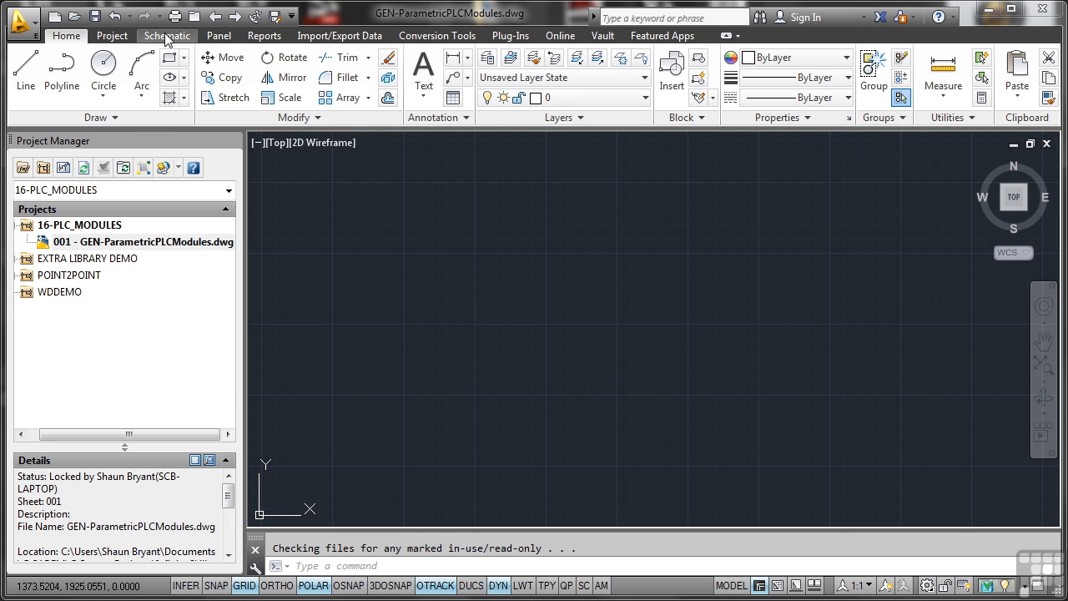
# - Start a parametric PLC module insertion and select the Allen-Bradley 1734 Discrete Output module 1734-OV2E
pyautogui.click(167, 36)
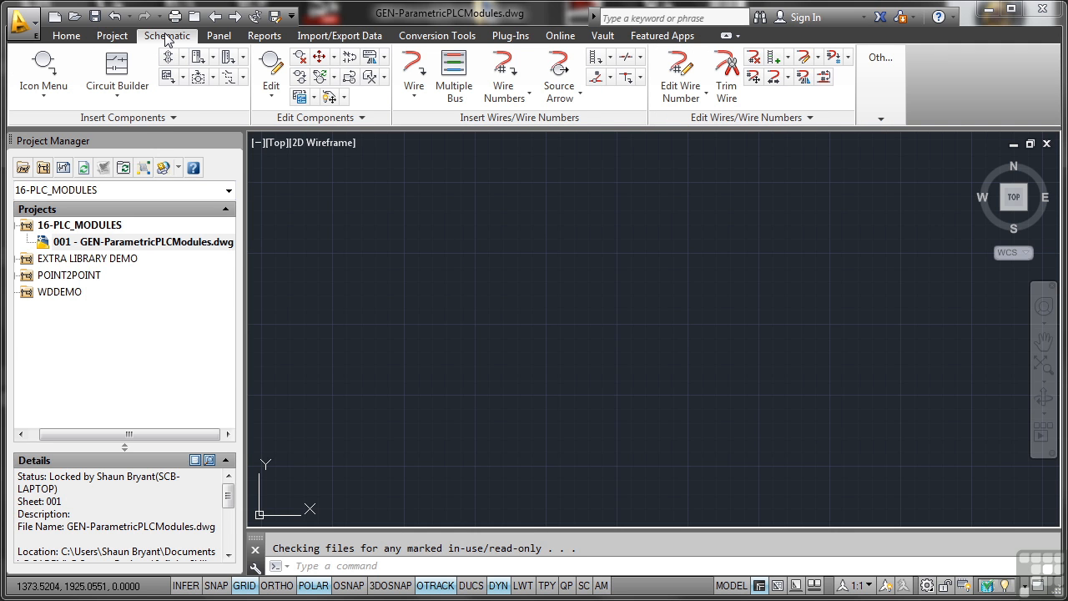
pyautogui.click(213, 57)
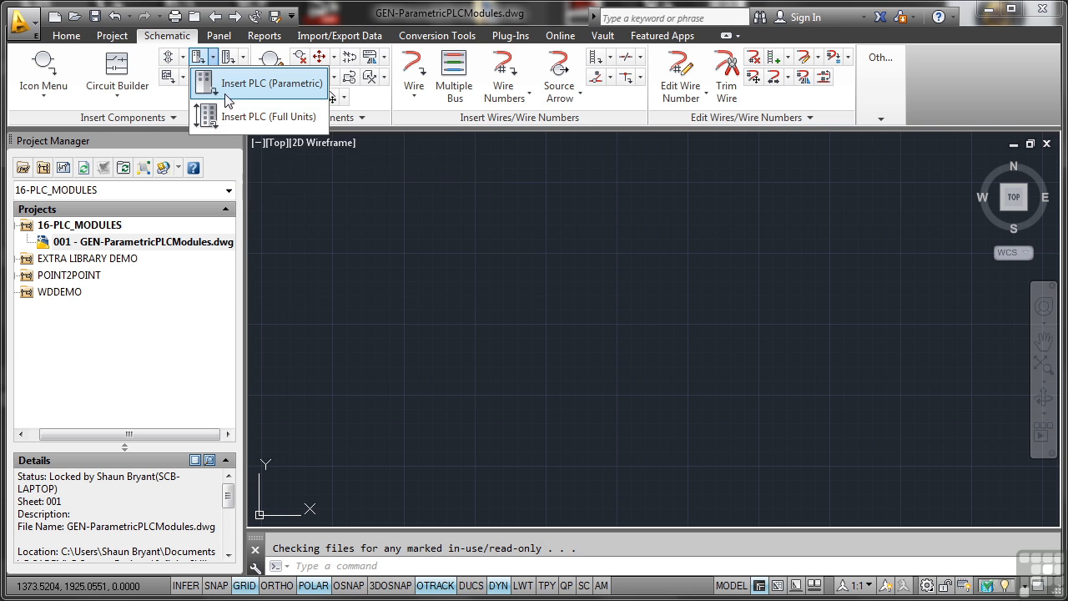
pyautogui.click(228, 84)
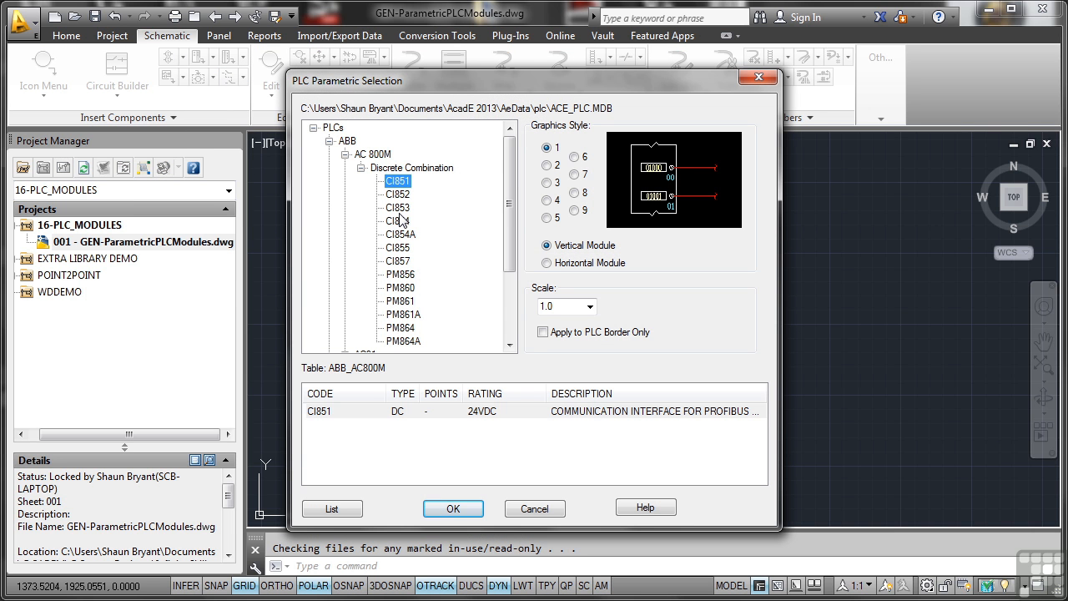
pyautogui.click(329, 141)
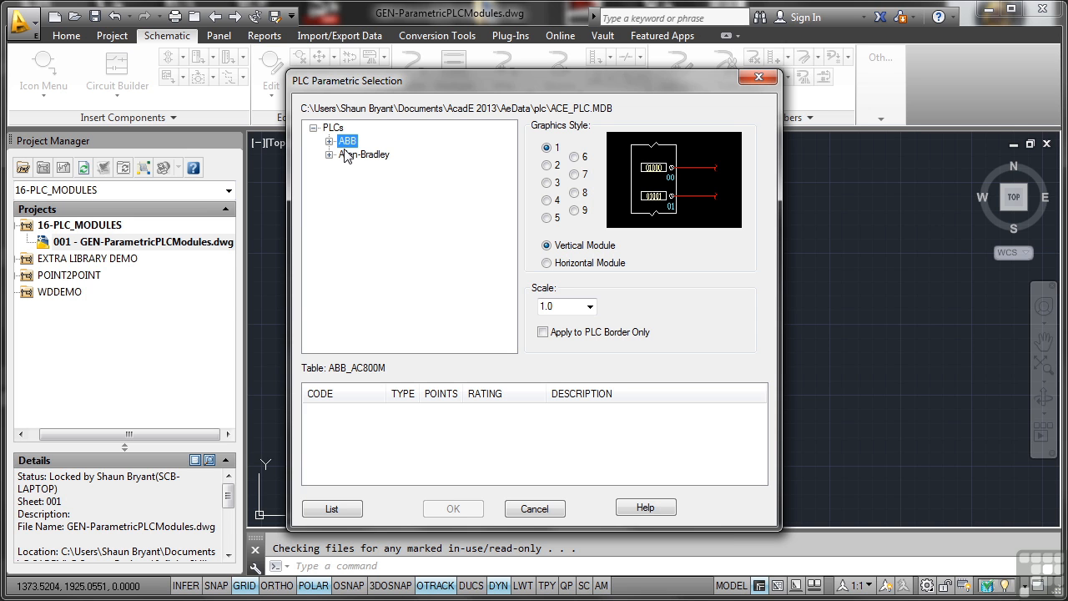
pyautogui.click(330, 155)
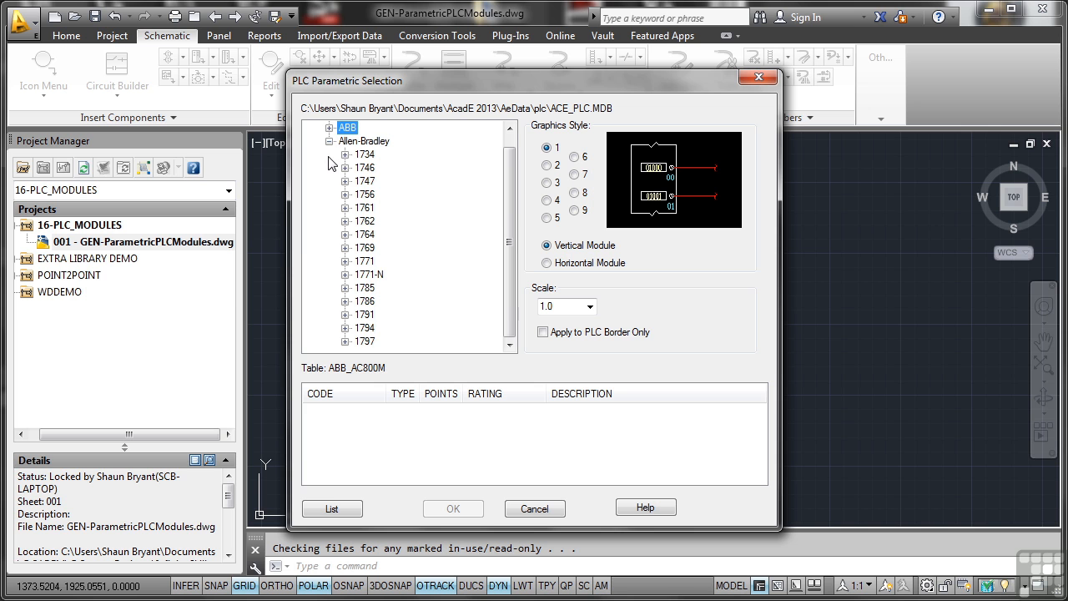
pyautogui.click(344, 166)
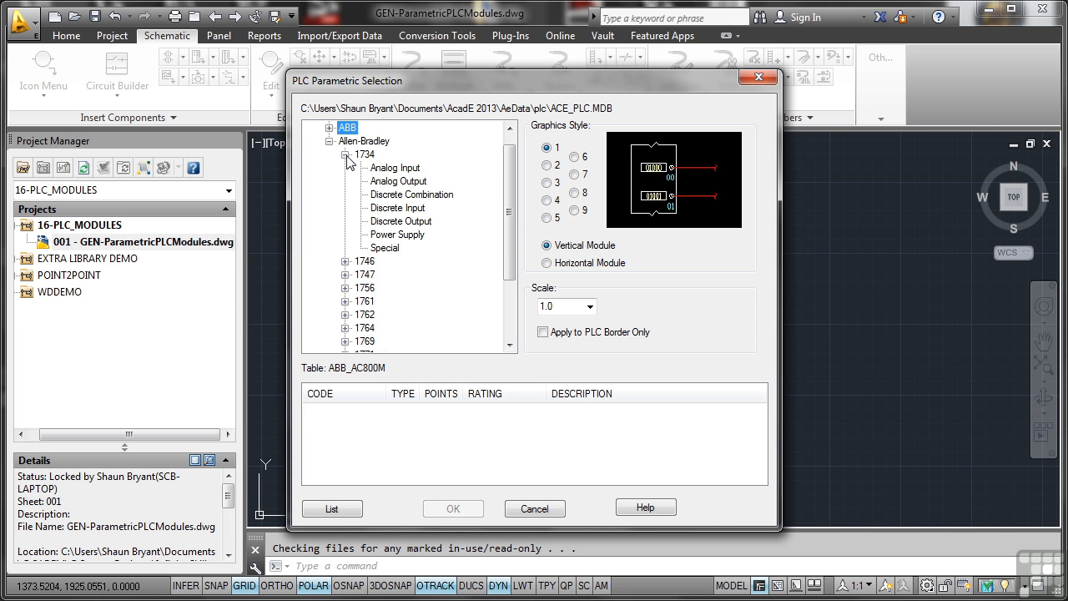
pyautogui.click(392, 222)
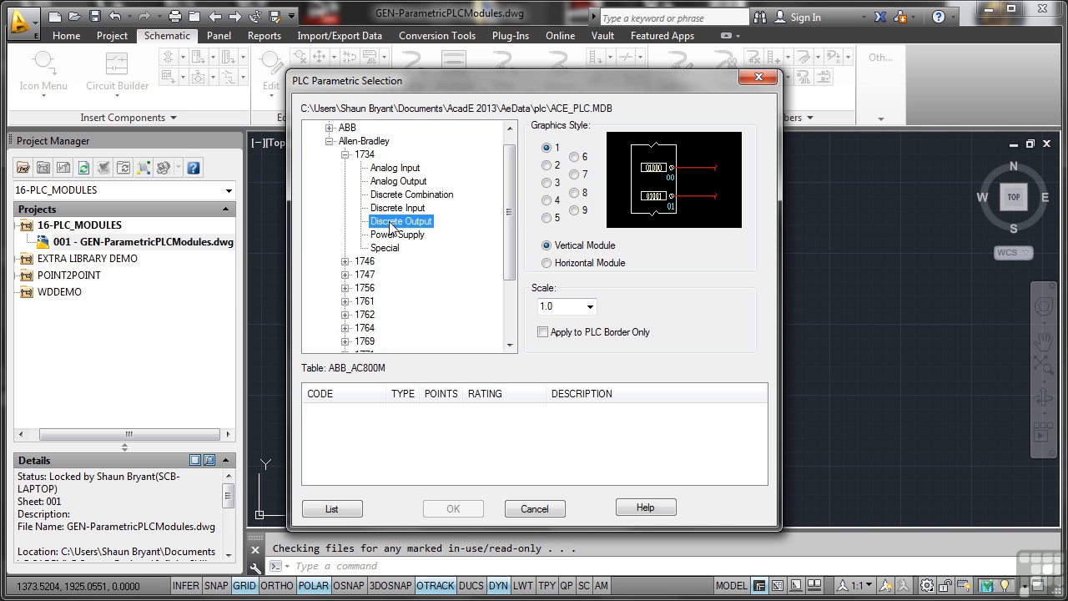
pyautogui.click(362, 221)
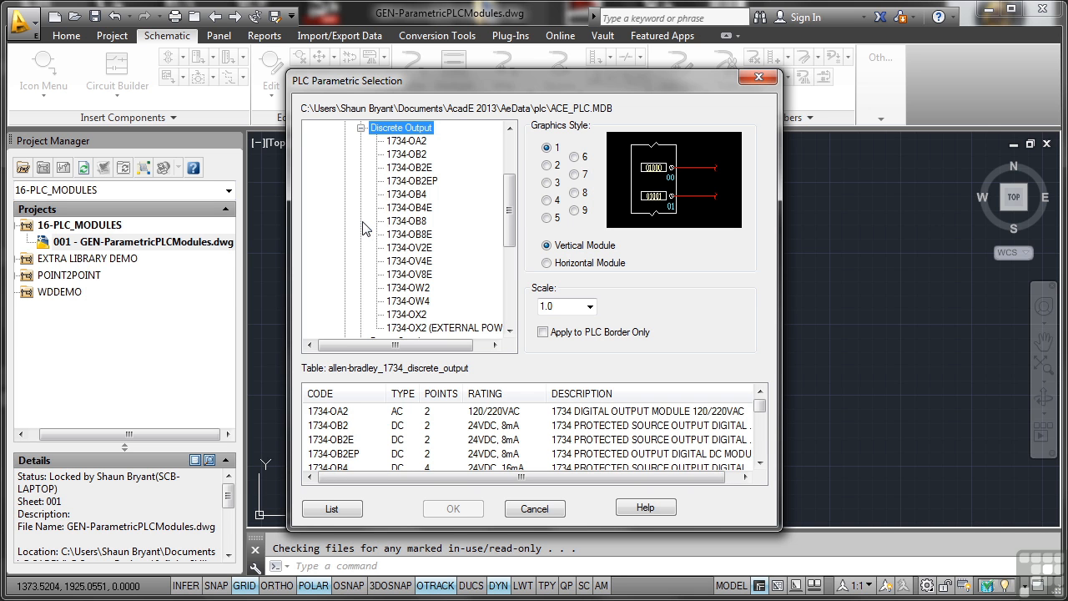
pyautogui.click(402, 248)
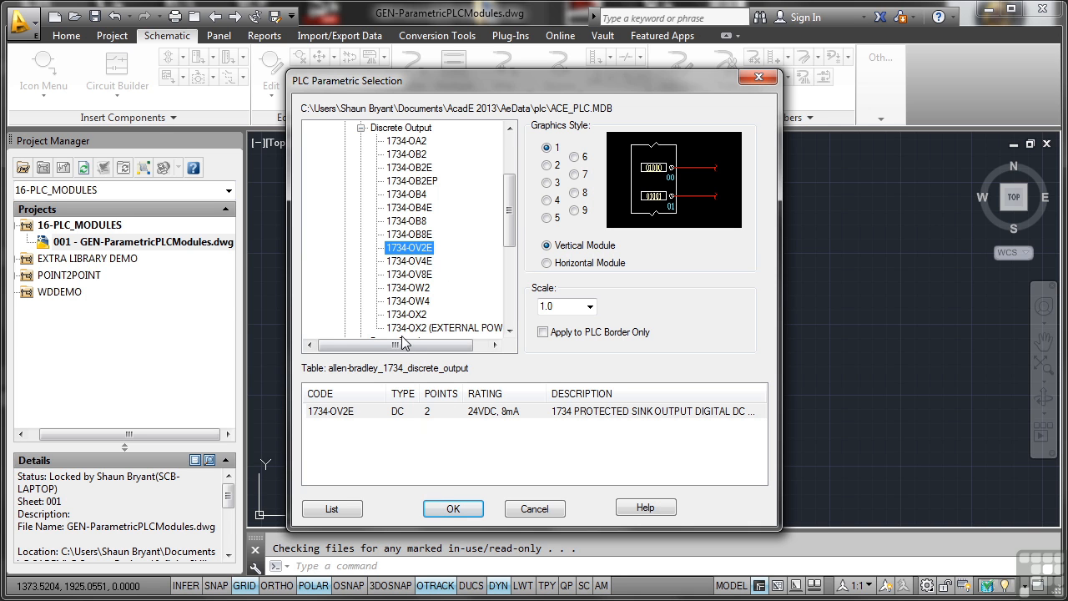
pyautogui.click(372, 412)
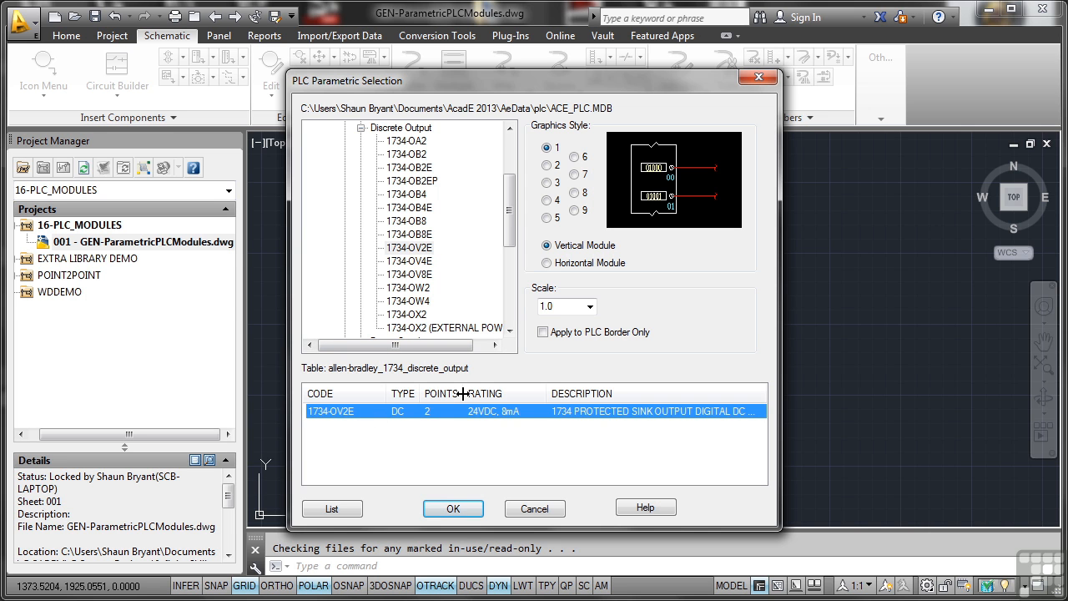
# - Preview graphics styles 2 through 9 for the PLC module and choose style 2
pyautogui.click(547, 165)
pyautogui.click(548, 184)
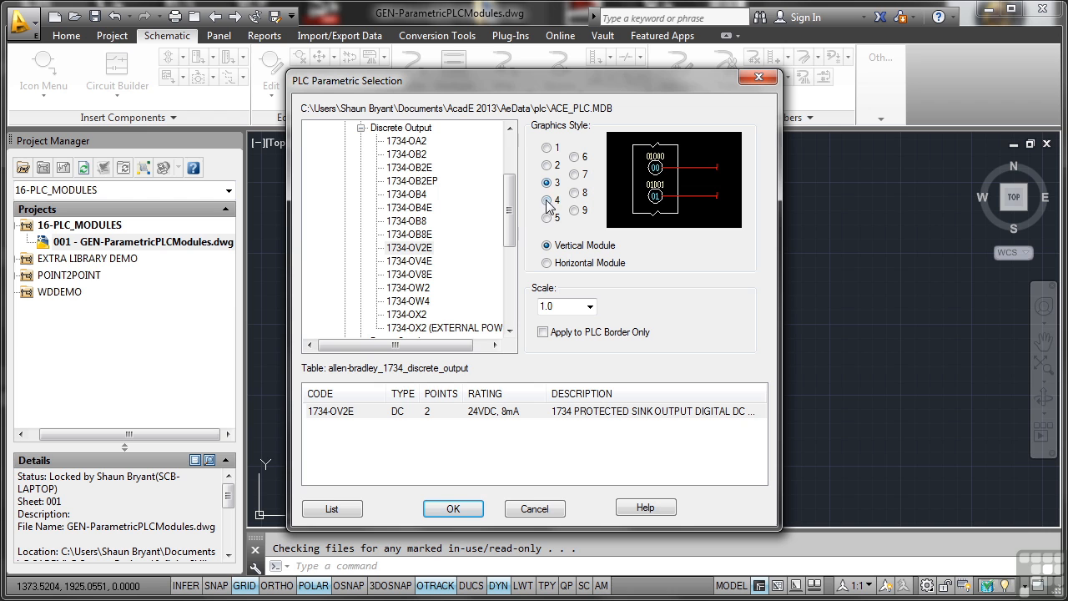
pyautogui.click(547, 201)
pyautogui.click(547, 218)
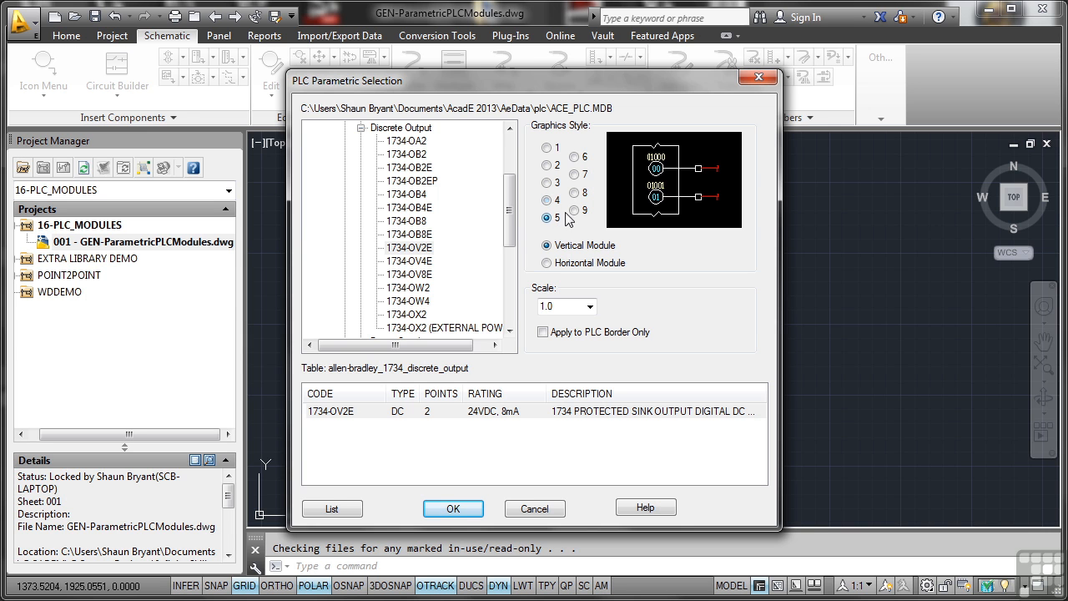
pyautogui.click(574, 158)
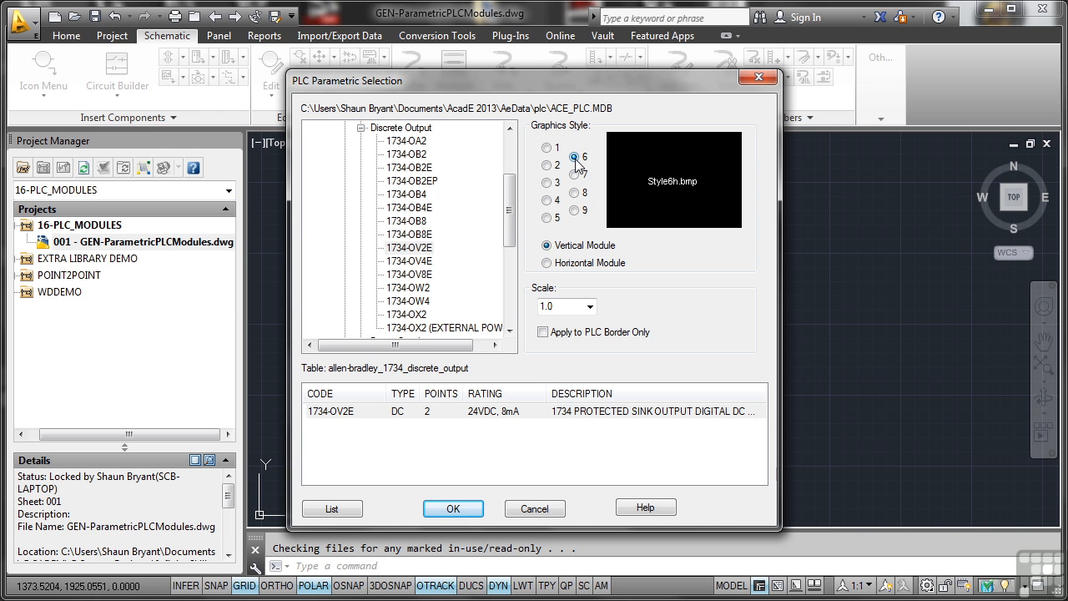
pyautogui.click(574, 175)
pyautogui.click(574, 193)
pyautogui.click(574, 210)
pyautogui.click(547, 166)
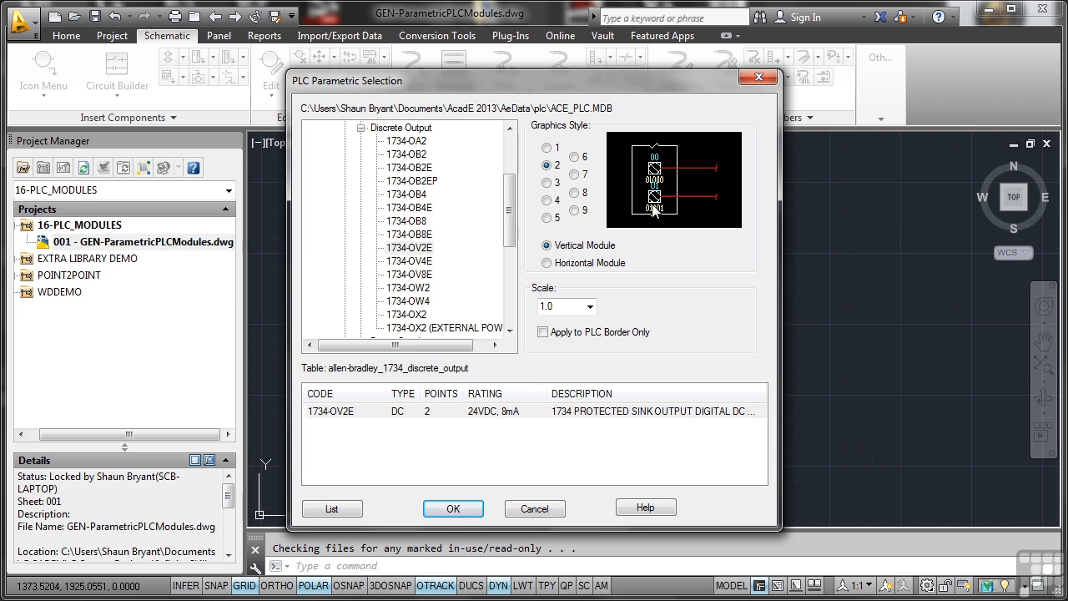
# - Set the 1734-OV2E module to the horizontal orientation with a scale of 1.0
pyautogui.click(547, 263)
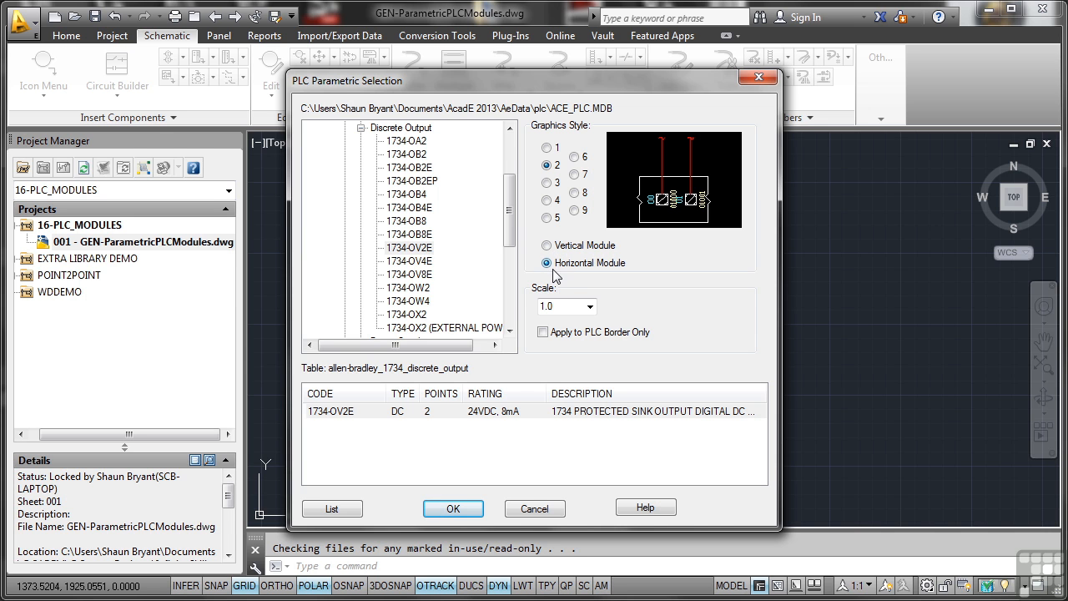
pyautogui.click(591, 307)
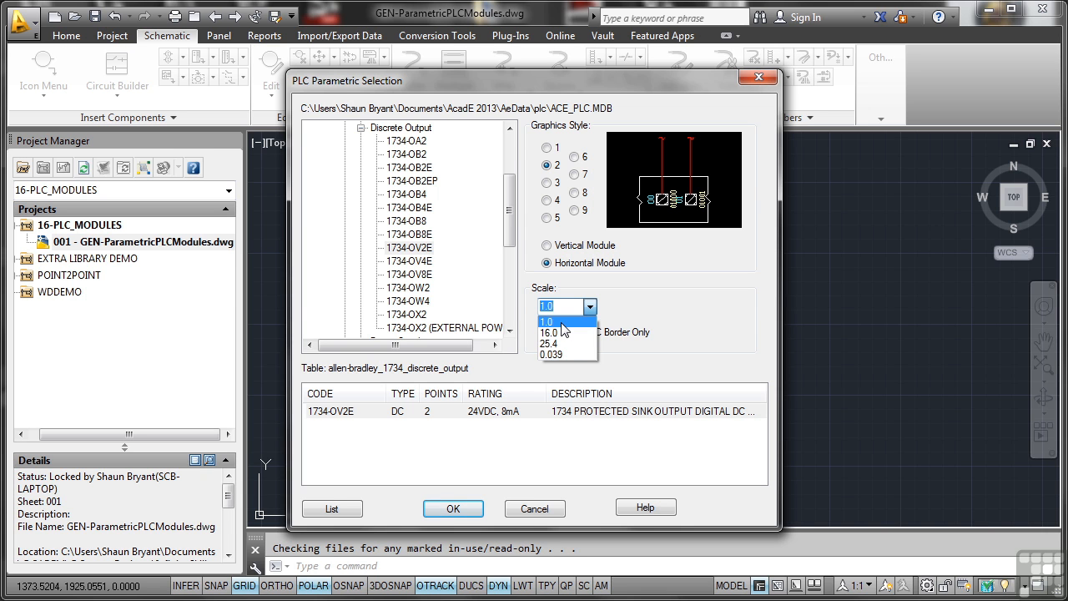
pyautogui.click(563, 324)
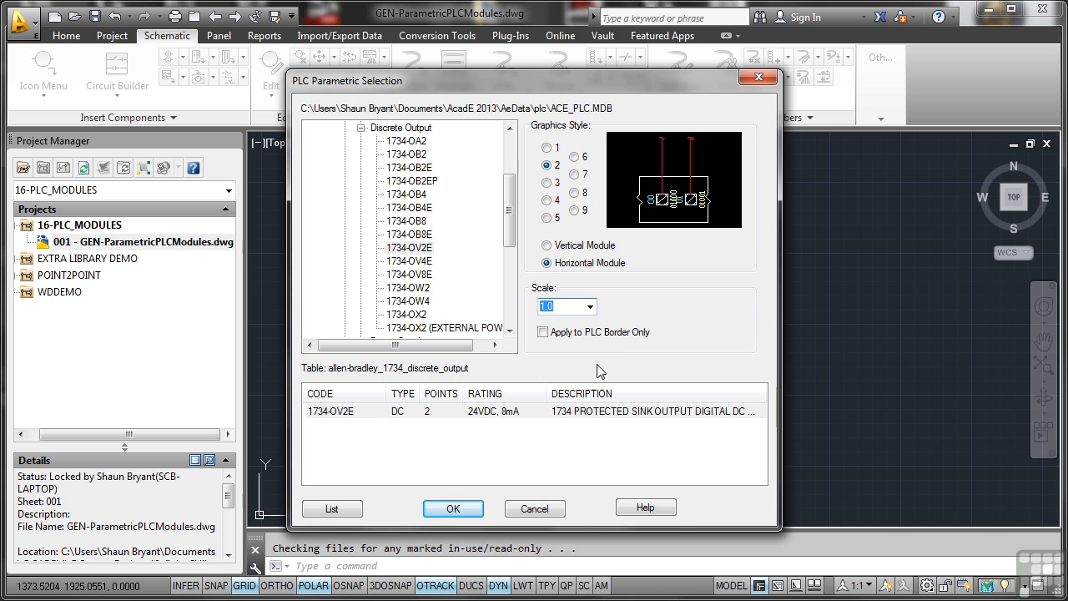
pyautogui.click(365, 412)
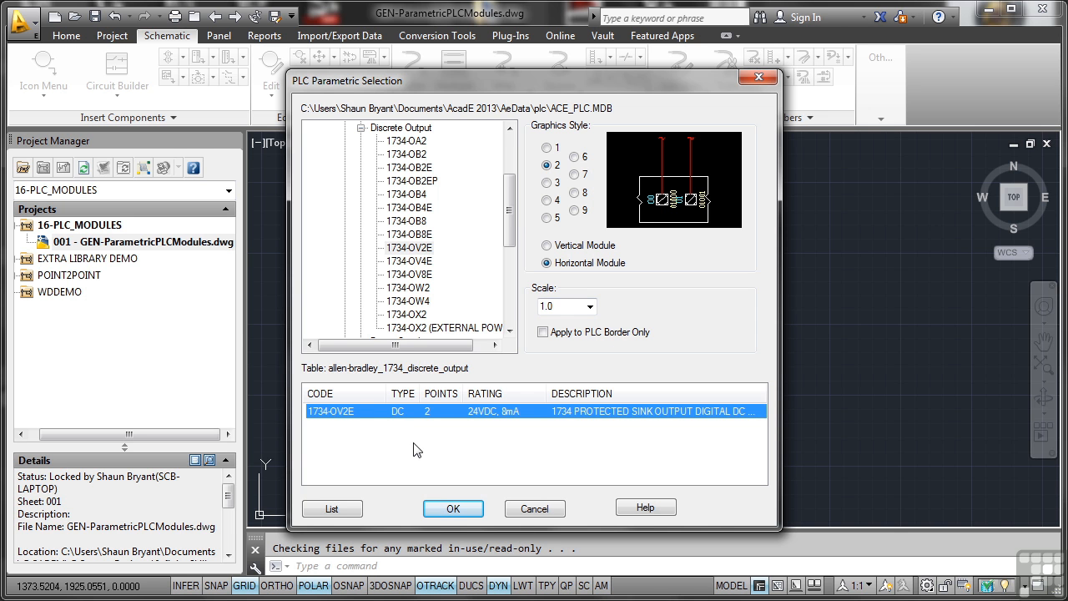
# - Place the PLC module in the upper-left area of the drawing with 0.75 spacing and all I/O points inserted
pyautogui.click(443, 509)
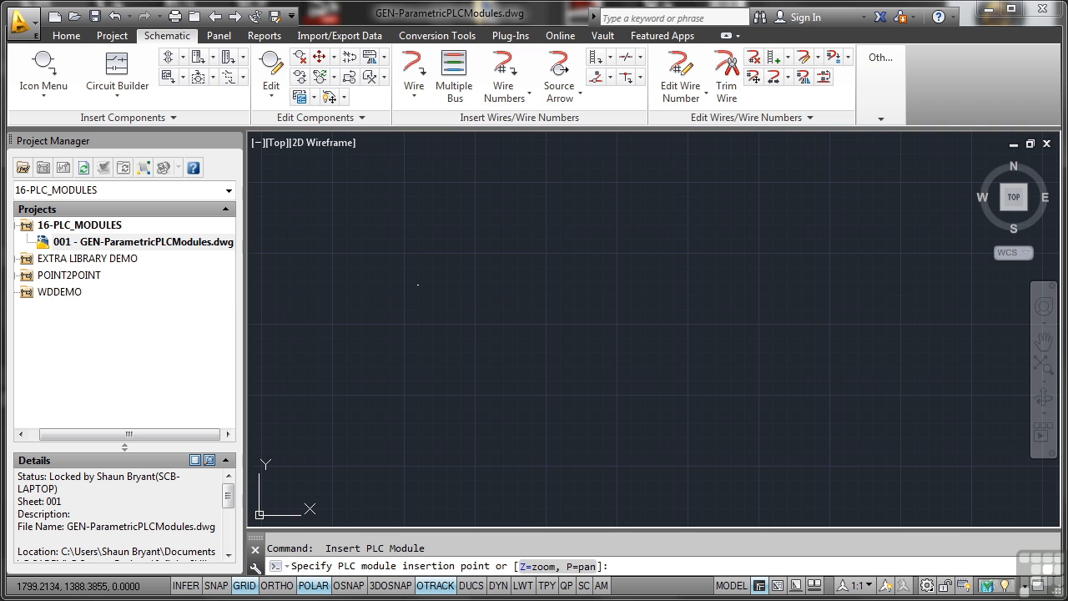
pyautogui.click(418, 285)
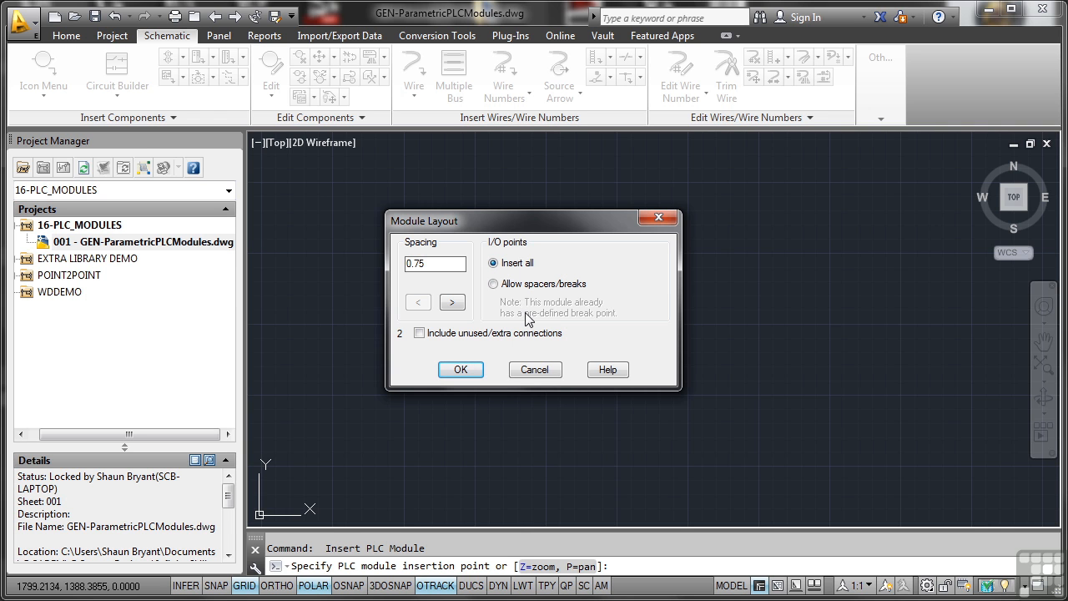
pyautogui.click(459, 369)
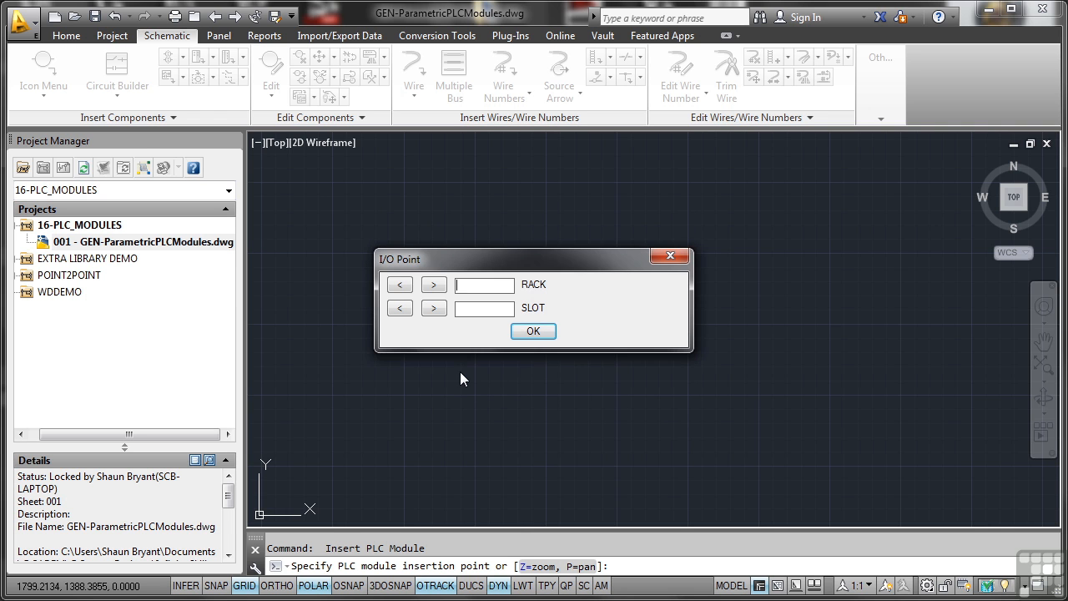
# - Assign the module to rack 2, slot 4 and set its beginning address to I:0204/00
pyautogui.write('2')
pyautogui.write('4')
pyautogui.click(533, 333)
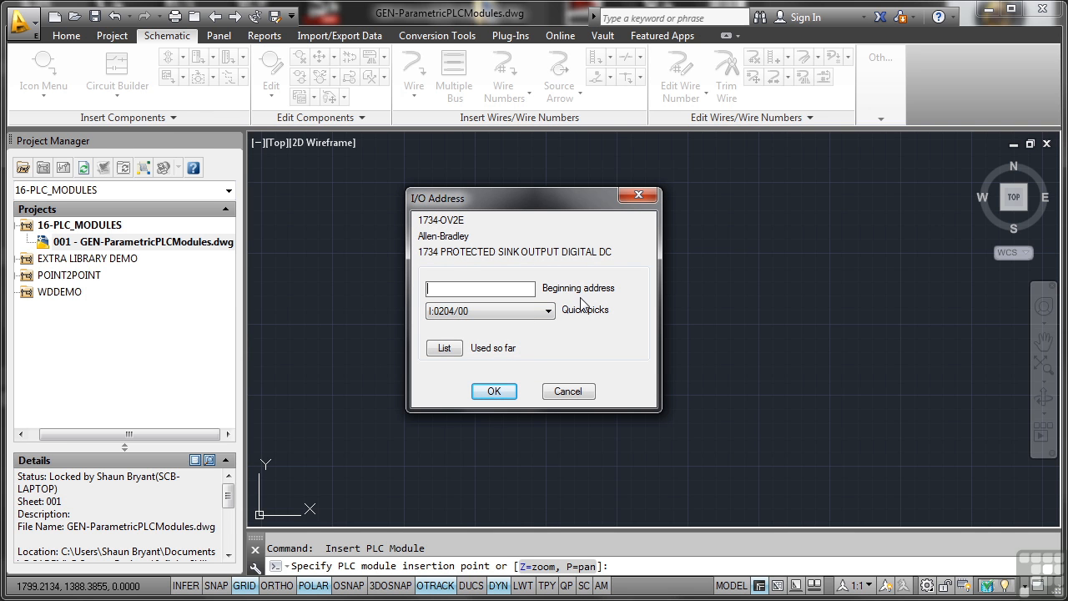
pyautogui.click(550, 315)
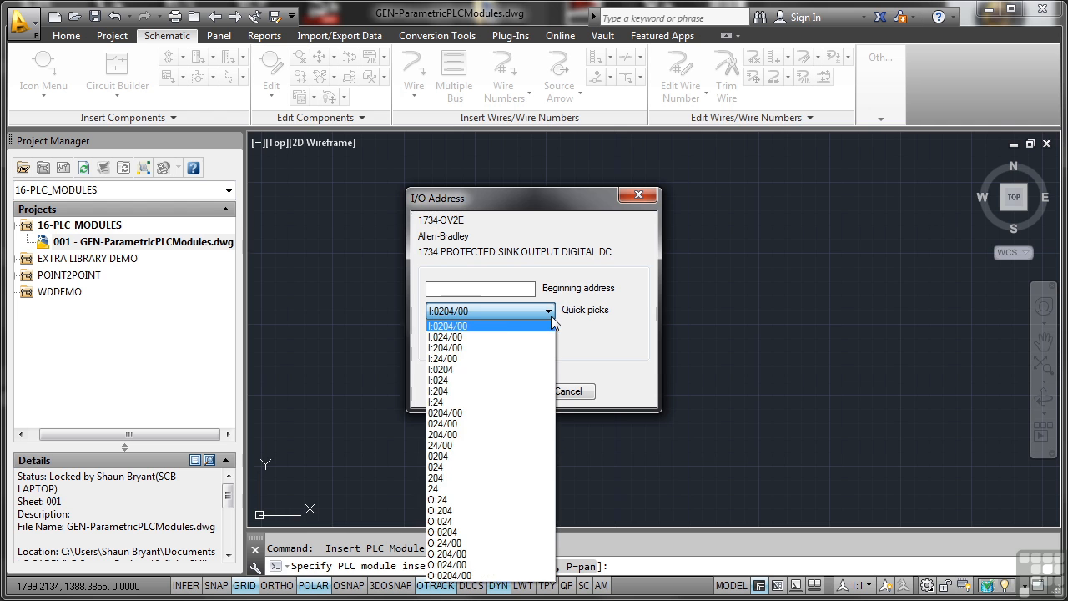
pyautogui.click(504, 326)
pyautogui.click(495, 392)
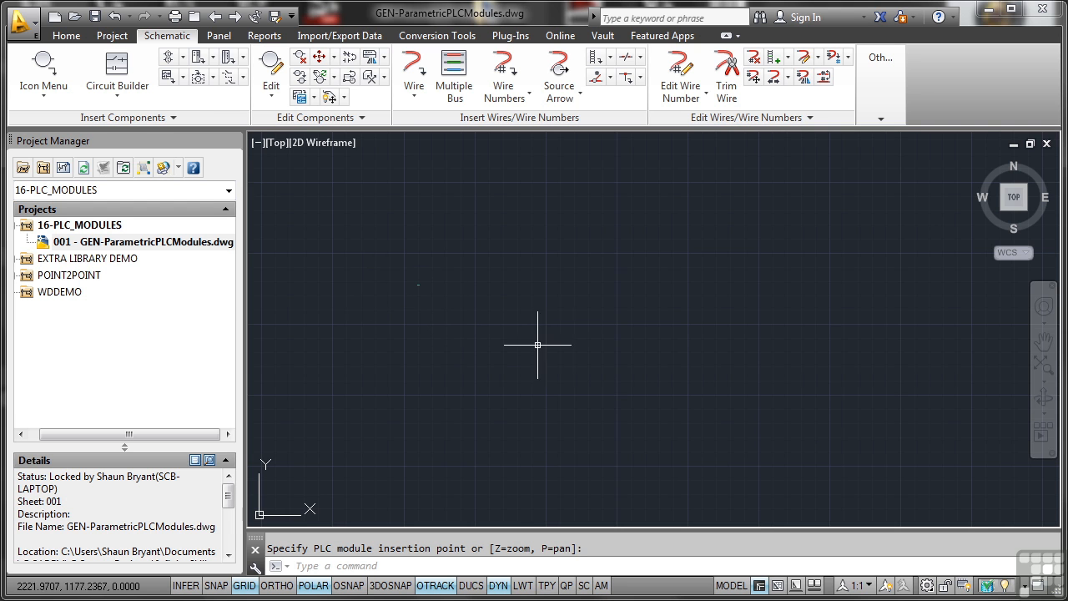
# - Zoom in on the inserted PLC module and turn off the drawing grid
pyautogui.scroll(12, 417, 284)
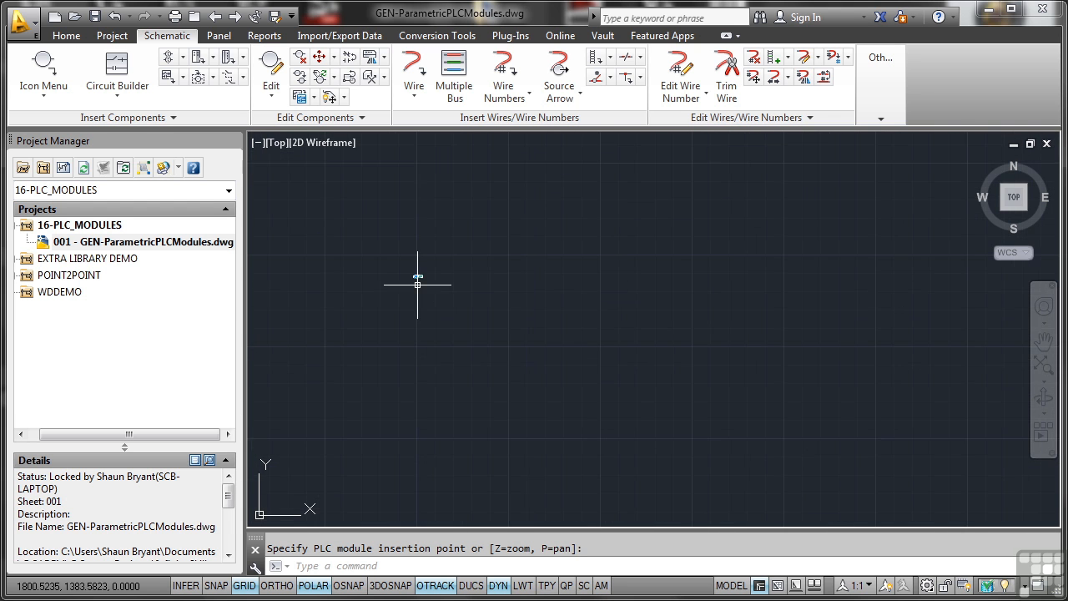
pyautogui.moveTo(419, 193); pyautogui.dragTo(430, 279, button='middle')
pyautogui.scroll(6, 442, 279)
pyautogui.moveTo(511, 282); pyautogui.dragTo(603, 322, button='middle')
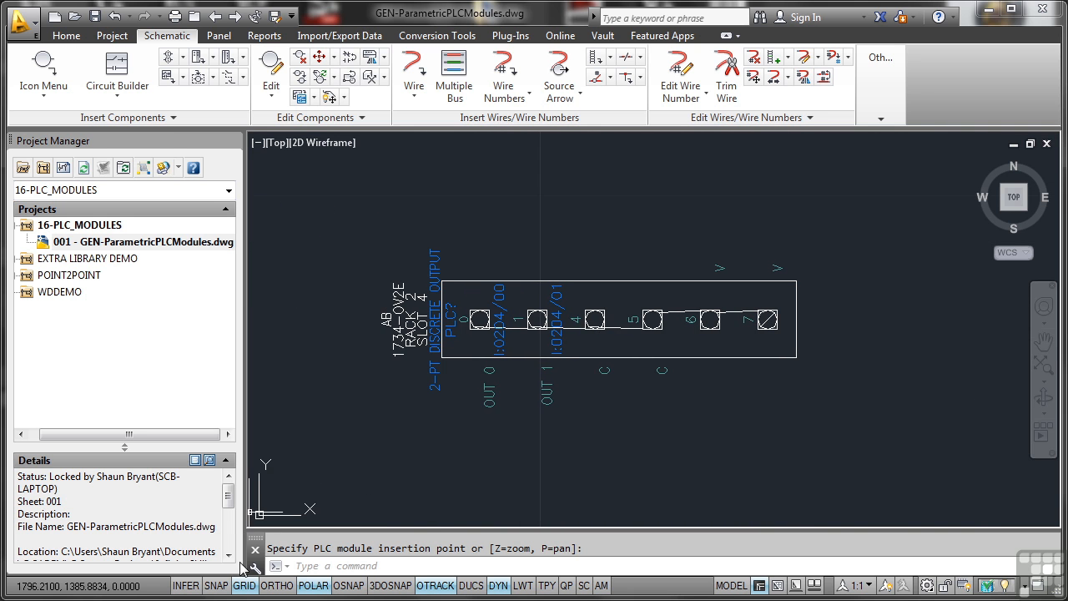
pyautogui.click(244, 589)
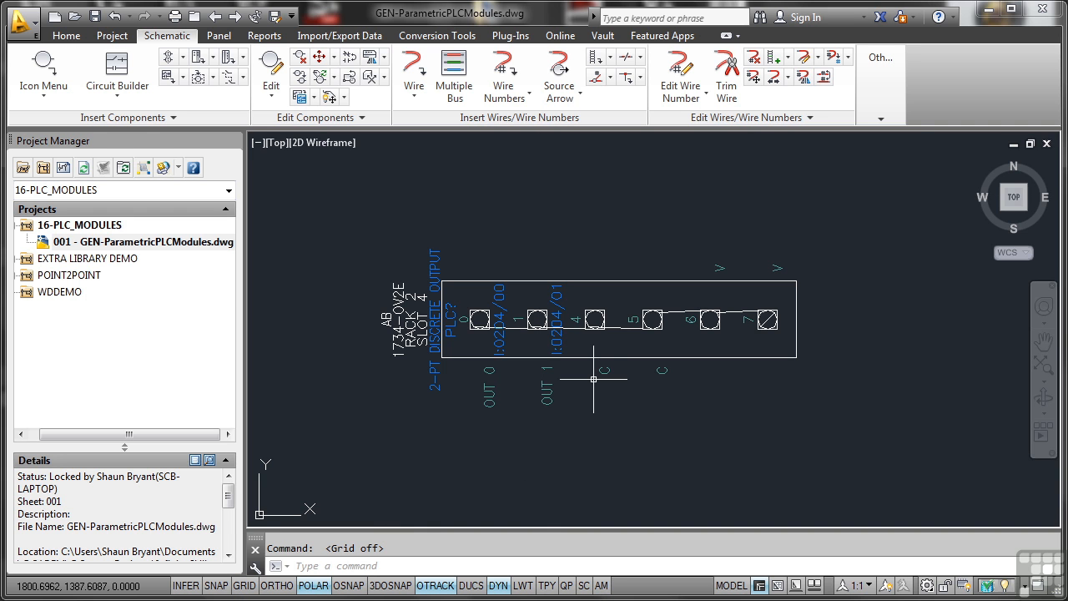
pyautogui.moveTo(649, 367); pyautogui.dragTo(612, 297, button='middle')
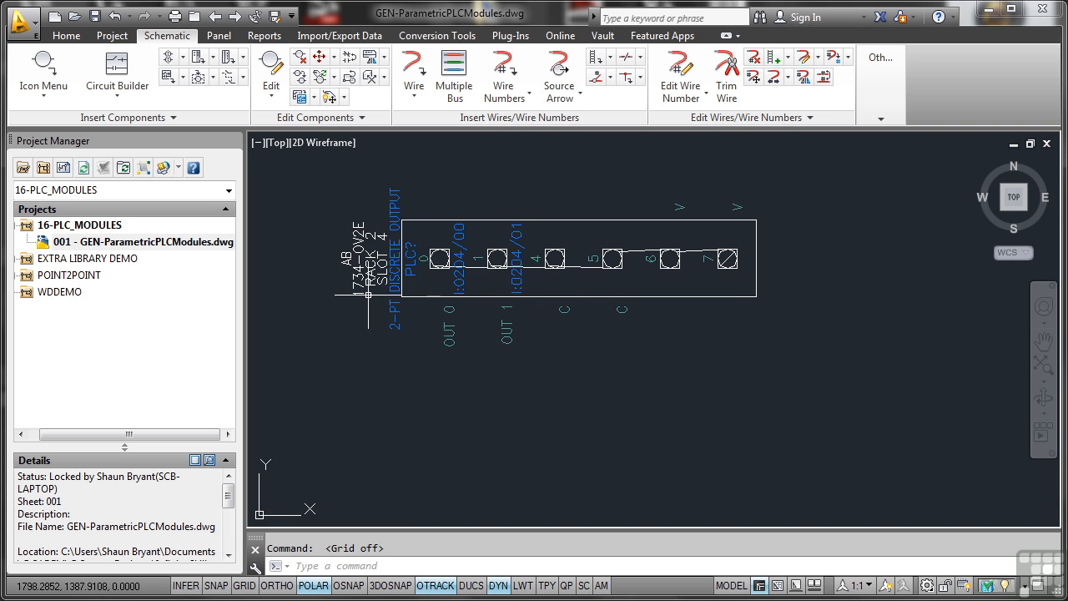
# - Edit the inserted PLC module's component properties to set its tag to PLC001, leaving nothing selected
pyautogui.click(444, 219)
pyautogui.rightClick(444, 219)
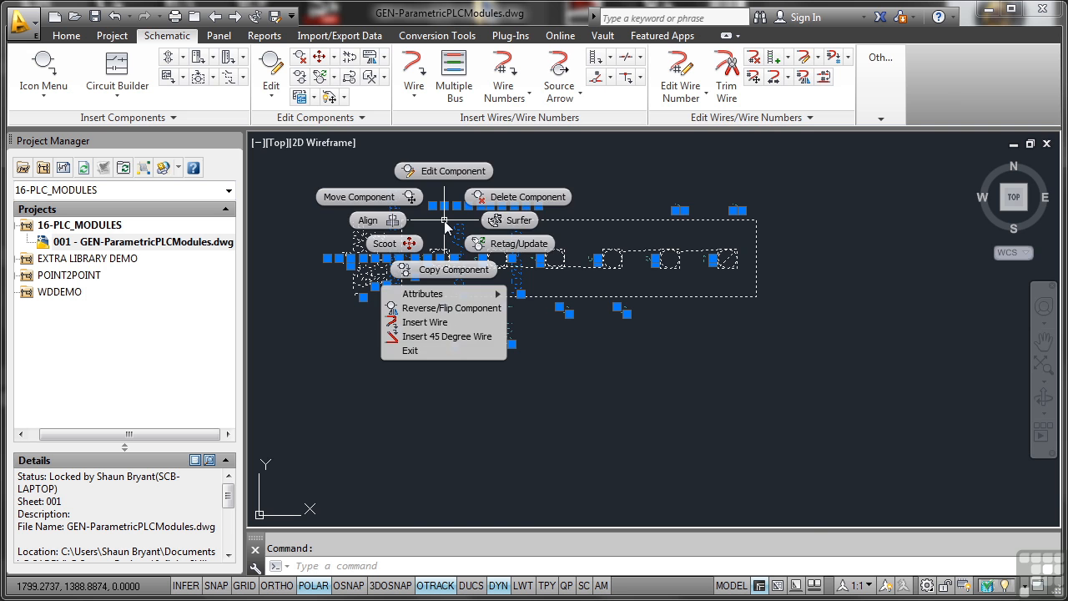
pyautogui.click(451, 172)
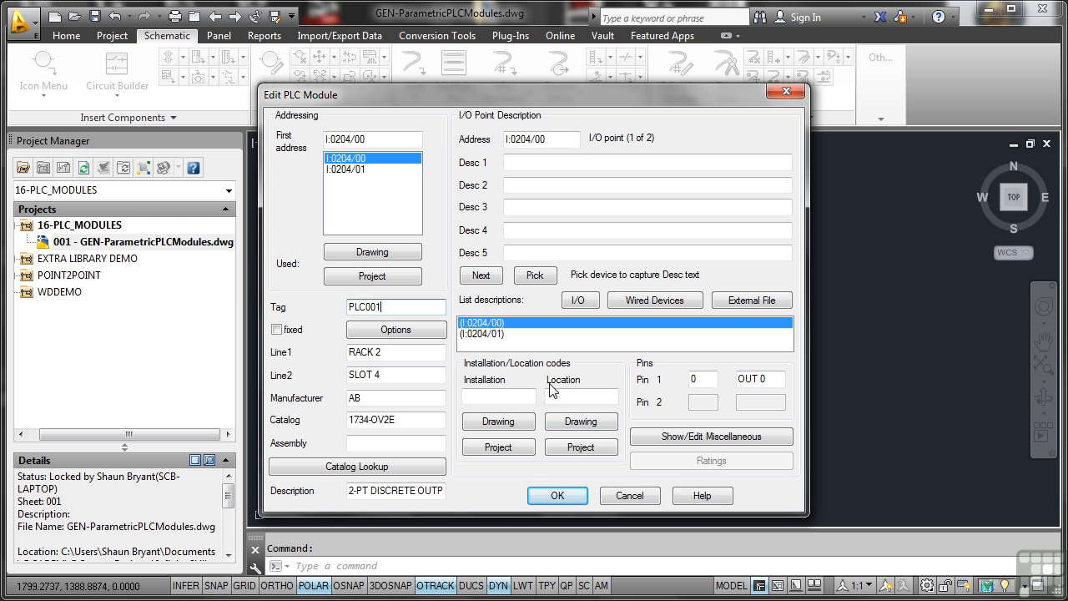
pyautogui.click(558, 496)
pyautogui.click(727, 304)
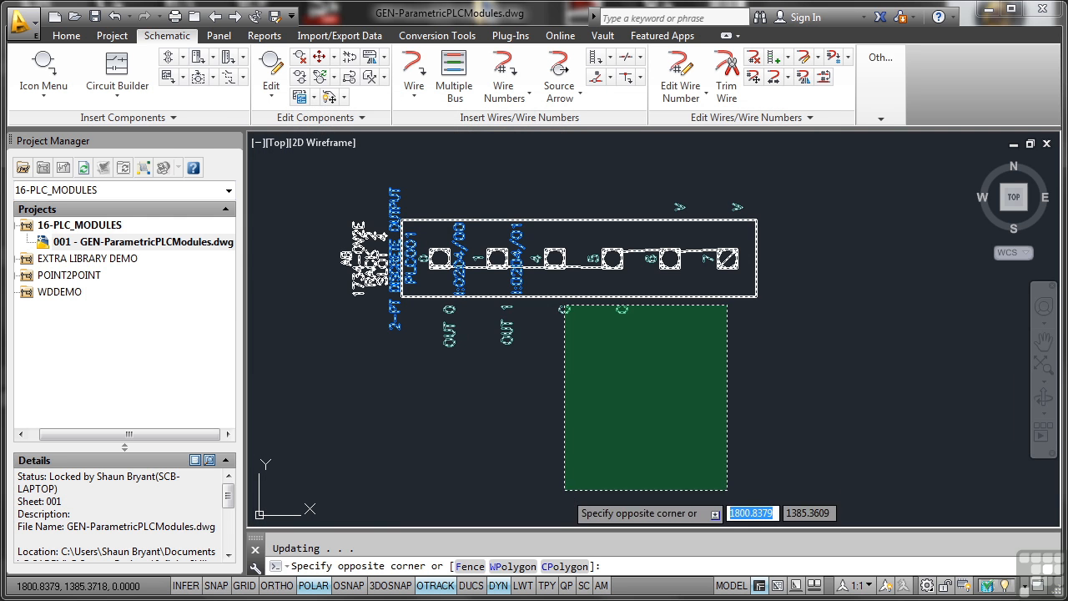
pyautogui.click(463, 355)
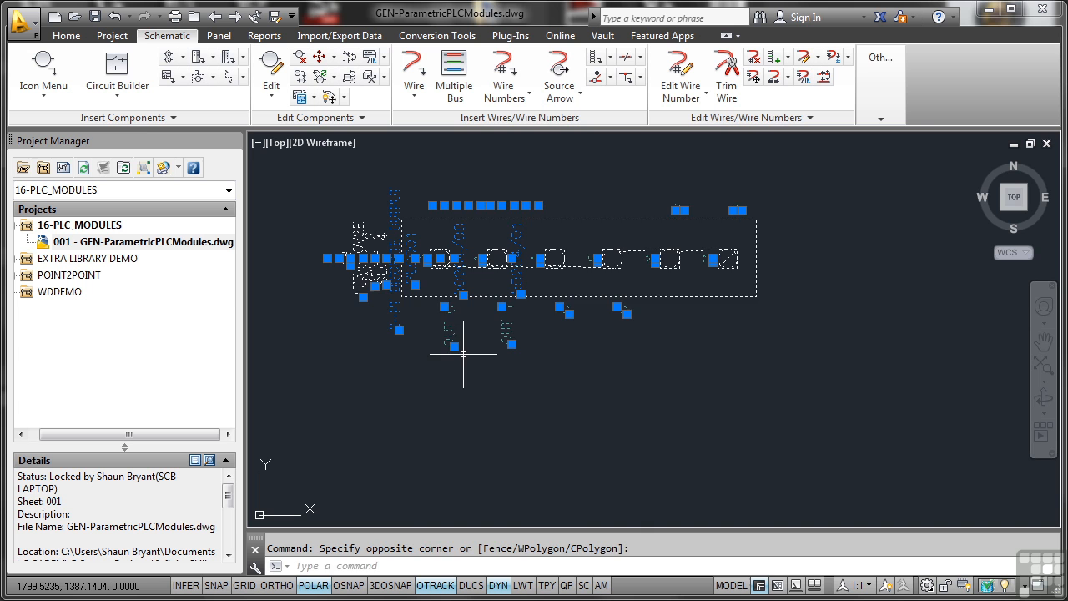
pyautogui.press('Escape')
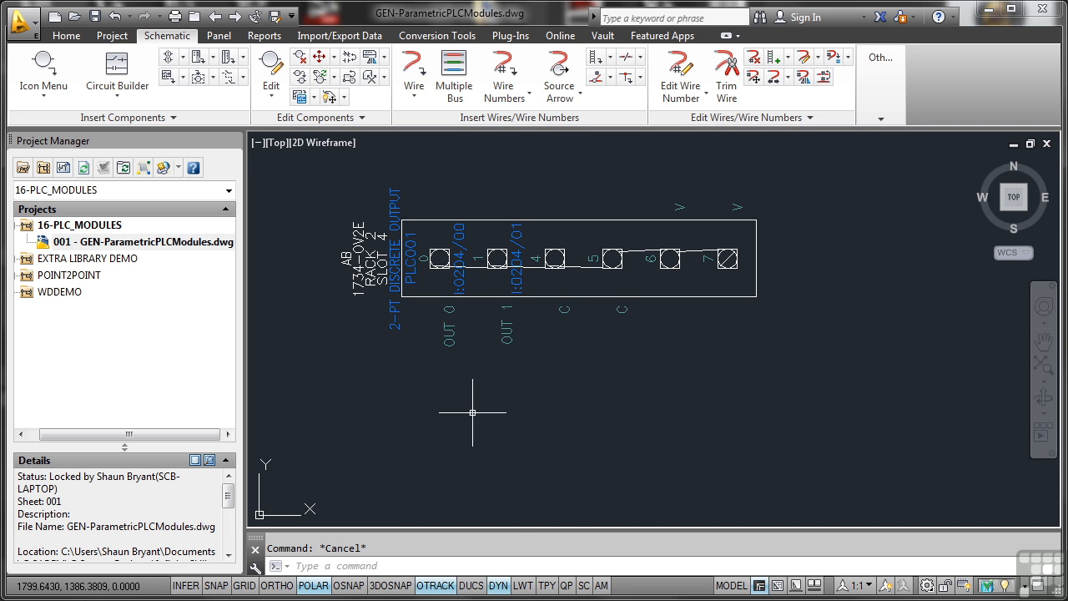
pyautogui.scroll(-4, 511, 386)
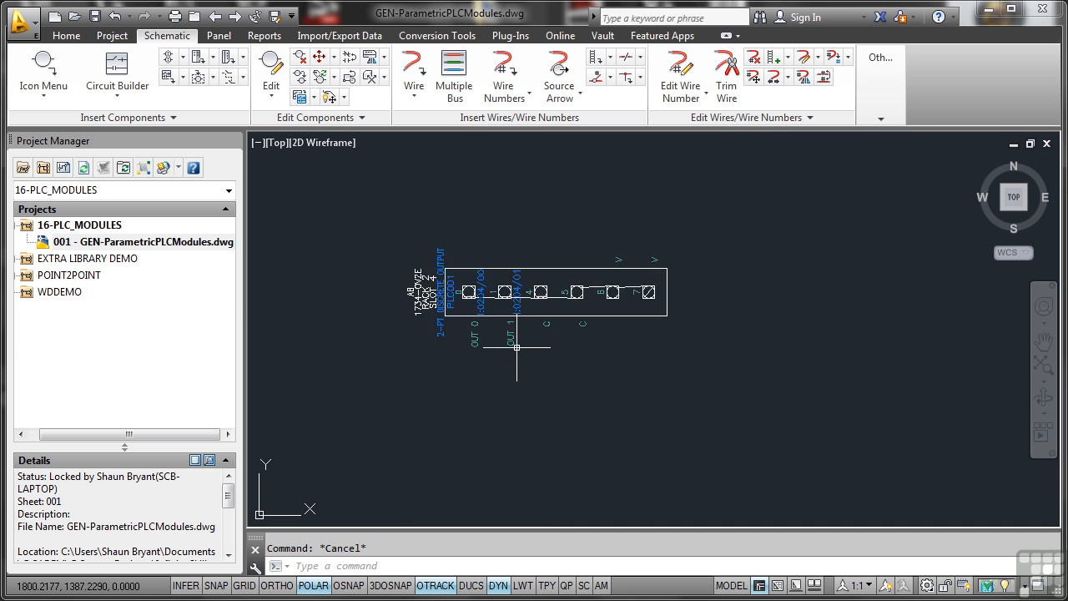
pyautogui.moveTo(547, 354); pyautogui.dragTo(445, 233, button='middle')
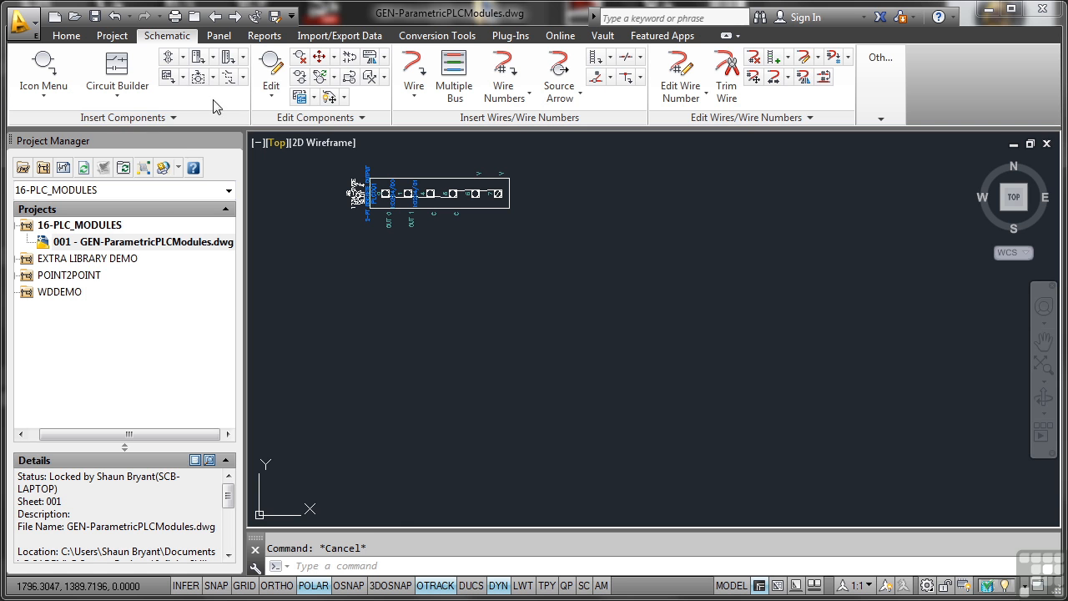
# - Insert a full-unit AB 1761 MicroLogix L16-AWA PLC with 1/2-inch rung spacing just below the parametric module, with the tag PLC002
pyautogui.click(214, 58)
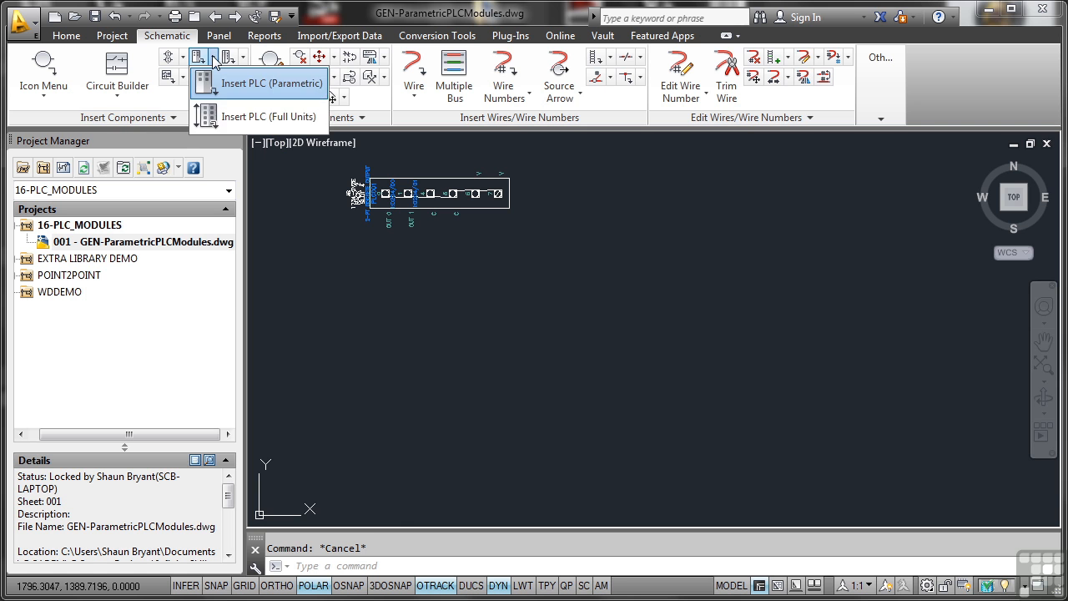
pyautogui.click(249, 116)
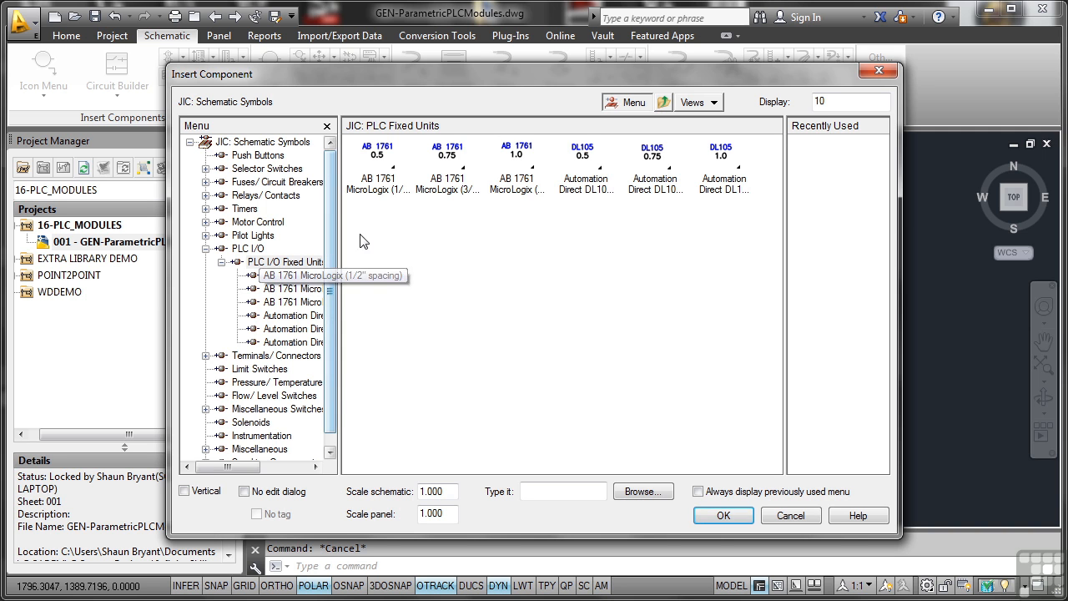
pyautogui.click(378, 189)
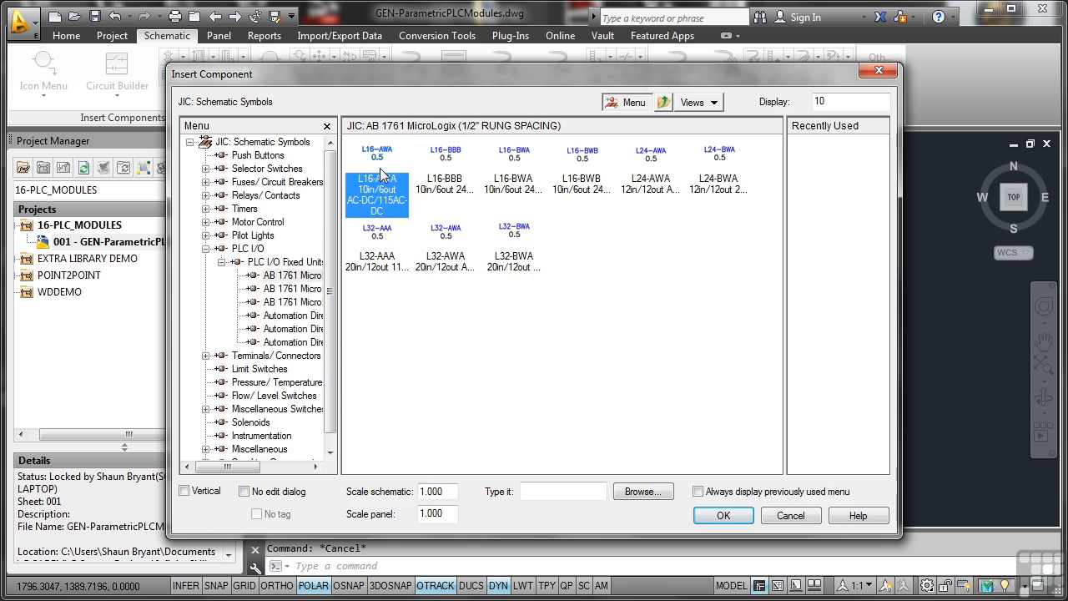
pyautogui.click(379, 179)
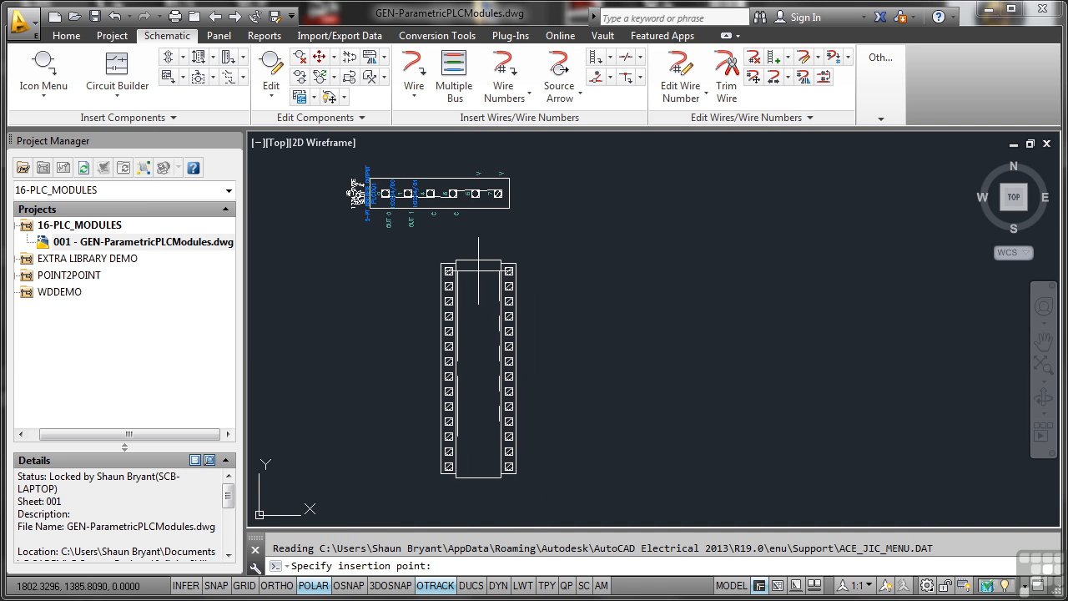
pyautogui.click(443, 271)
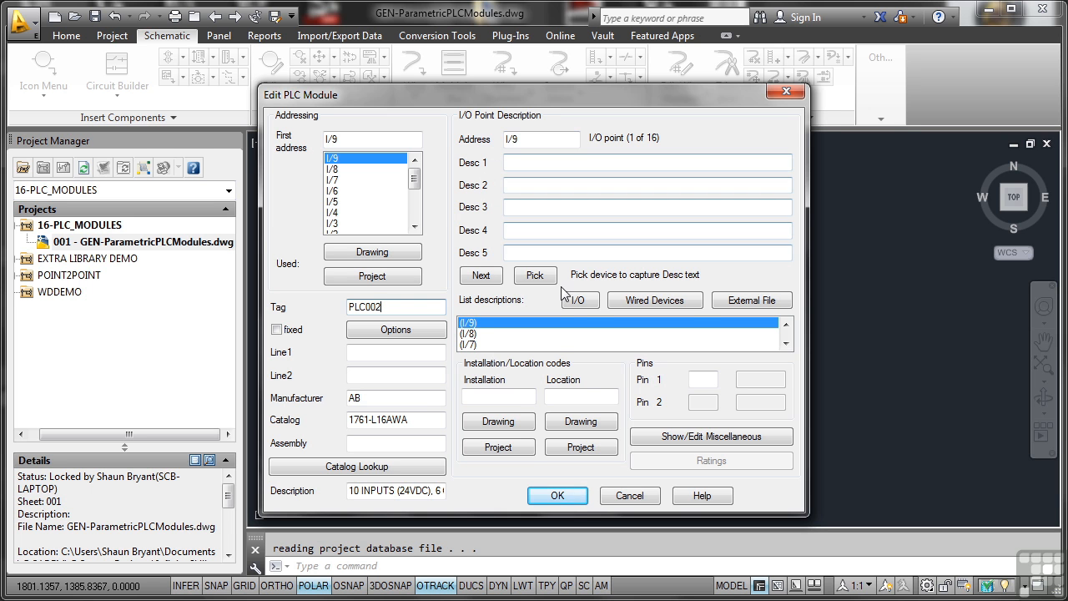
pyautogui.click(557, 495)
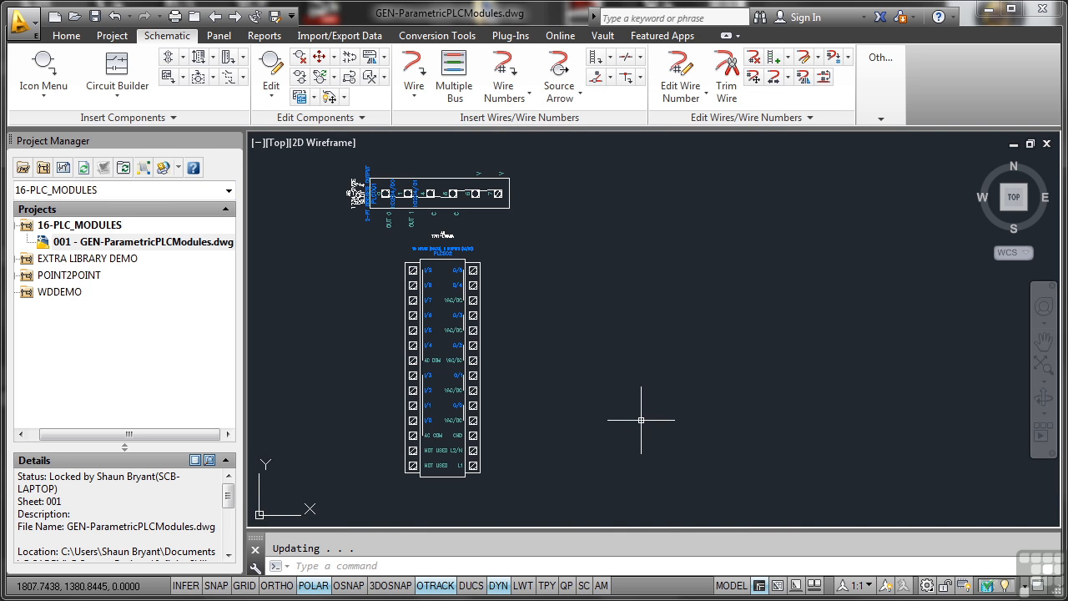